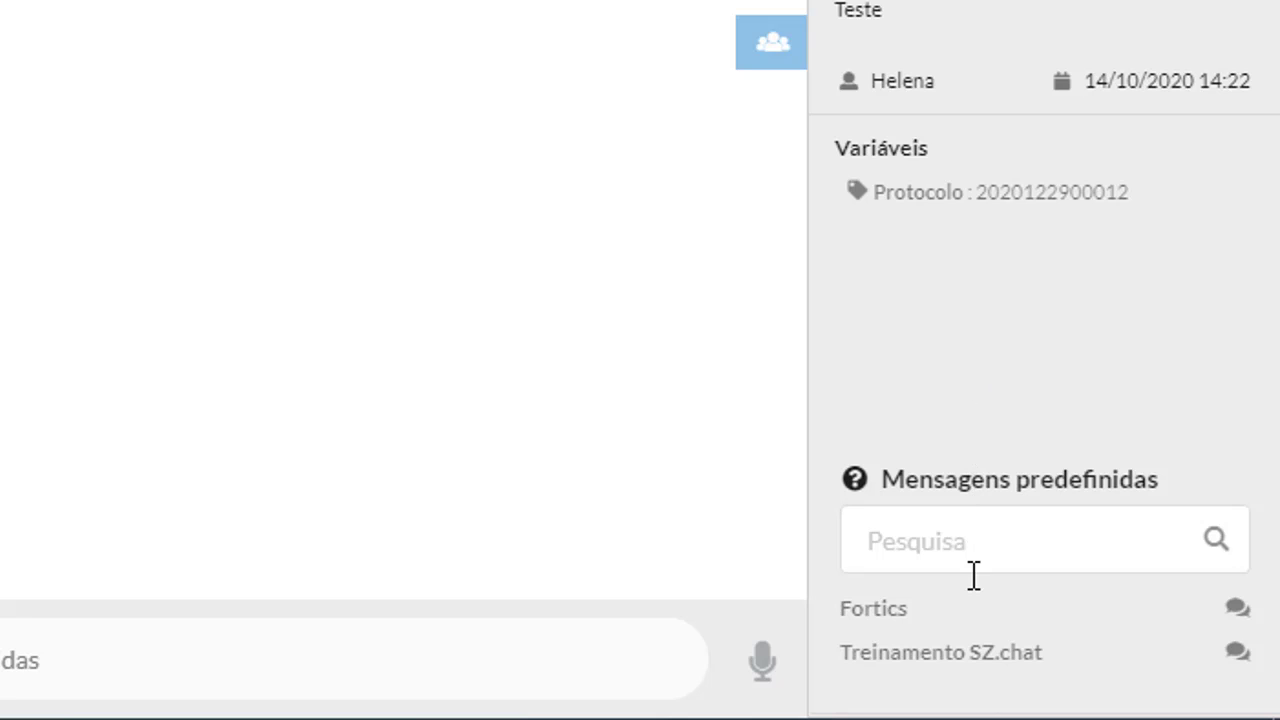
Send the Treinamento SZ.chat predefined message in the open chat, retyping the end of its last line to read "horas"
{"action": "left_click", "coordinate": [966, 653]}
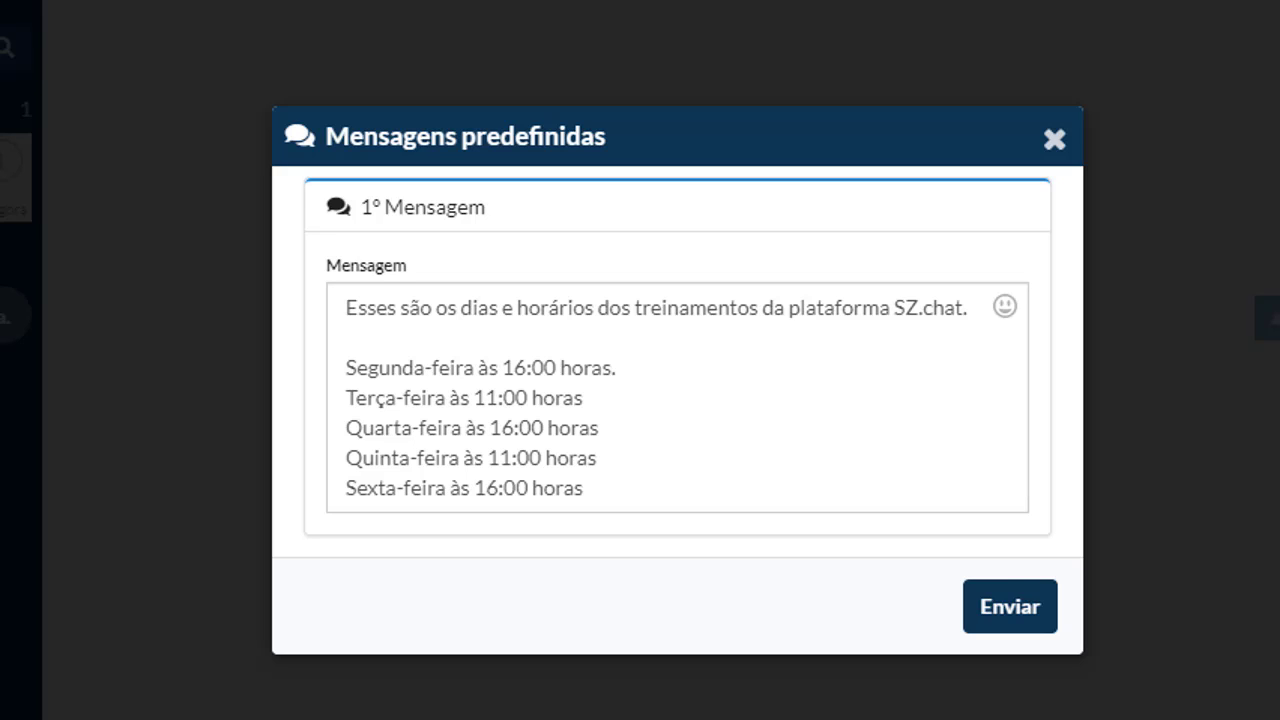
{"action": "left_click", "coordinate": [874, 495]}
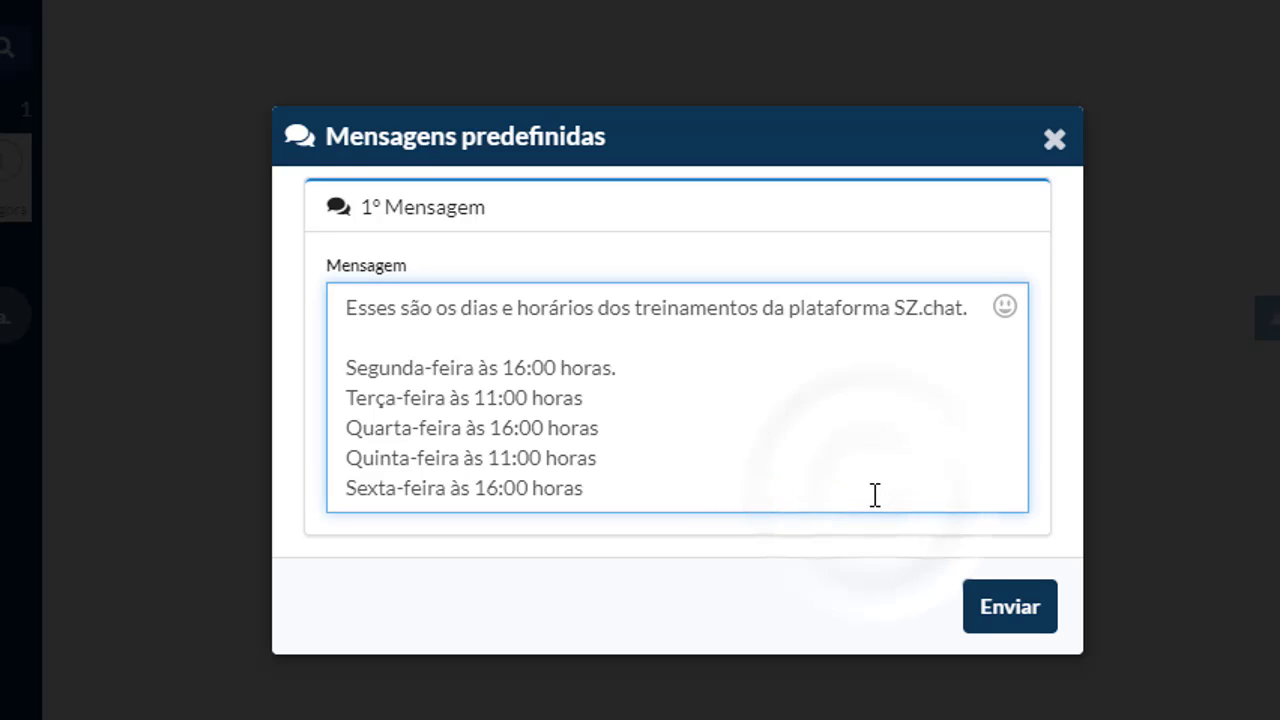
{"action": "key", "text": "BackSpace"}
{"action": "key", "text": "BackSpace"}
{"action": "key", "text": "BackSpace"}
{"action": "key", "text": "BackSpace"}
{"action": "type", "text": "oras"}
{"action": "left_click", "coordinate": [1020, 617]}
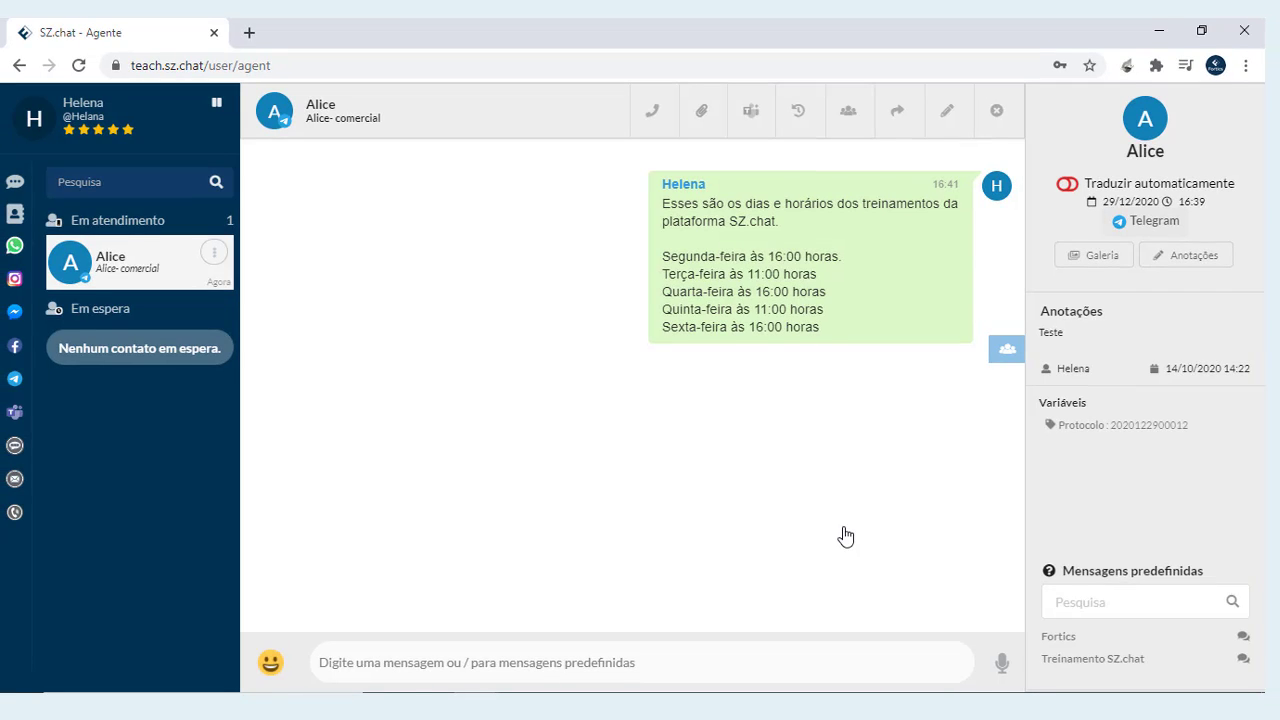
Send the Fortics predefined image message in the open chat with the caption "Imagem"
{"action": "left_click", "coordinate": [1048, 645]}
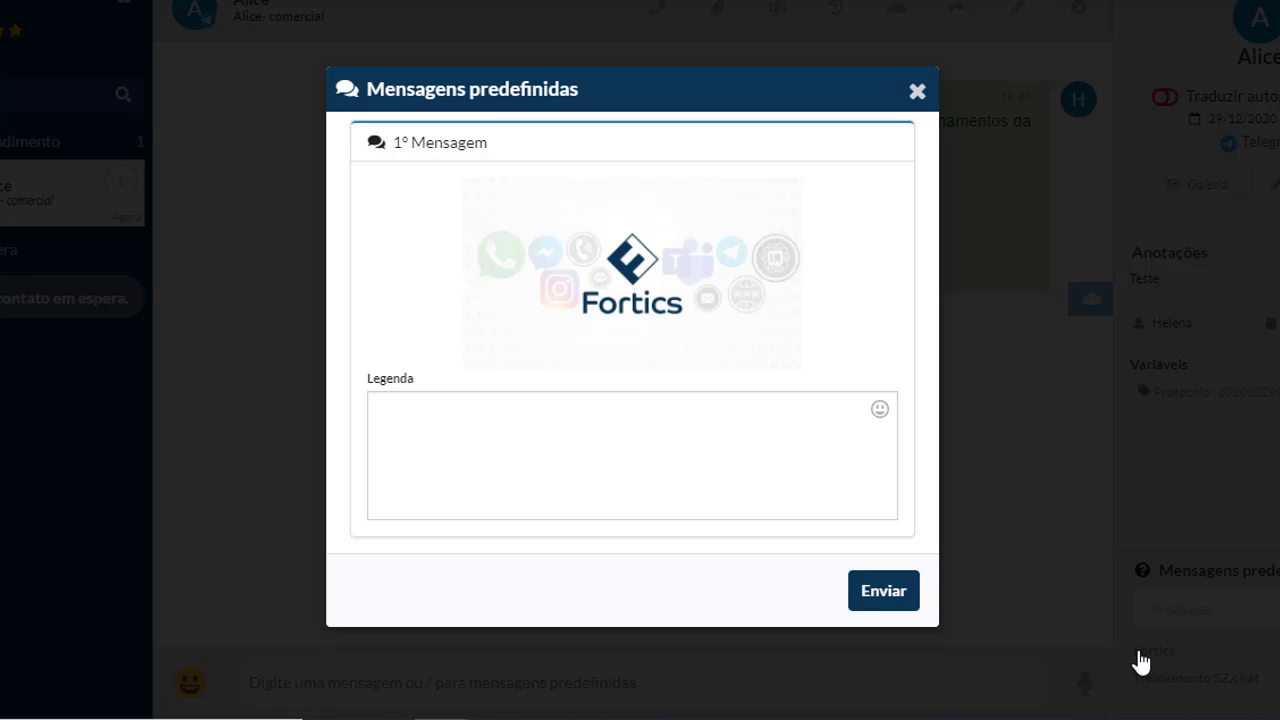
{"action": "left_click", "coordinate": [800, 475]}
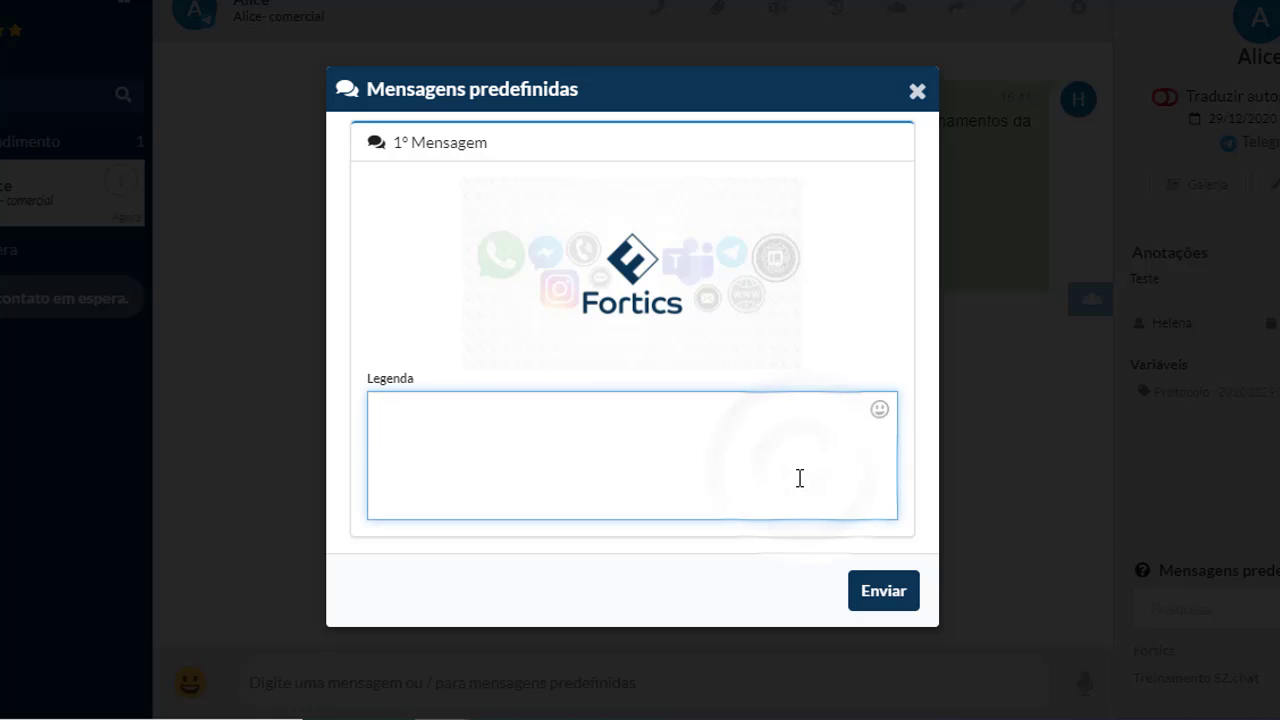
{"action": "type", "text": "Imagem"}
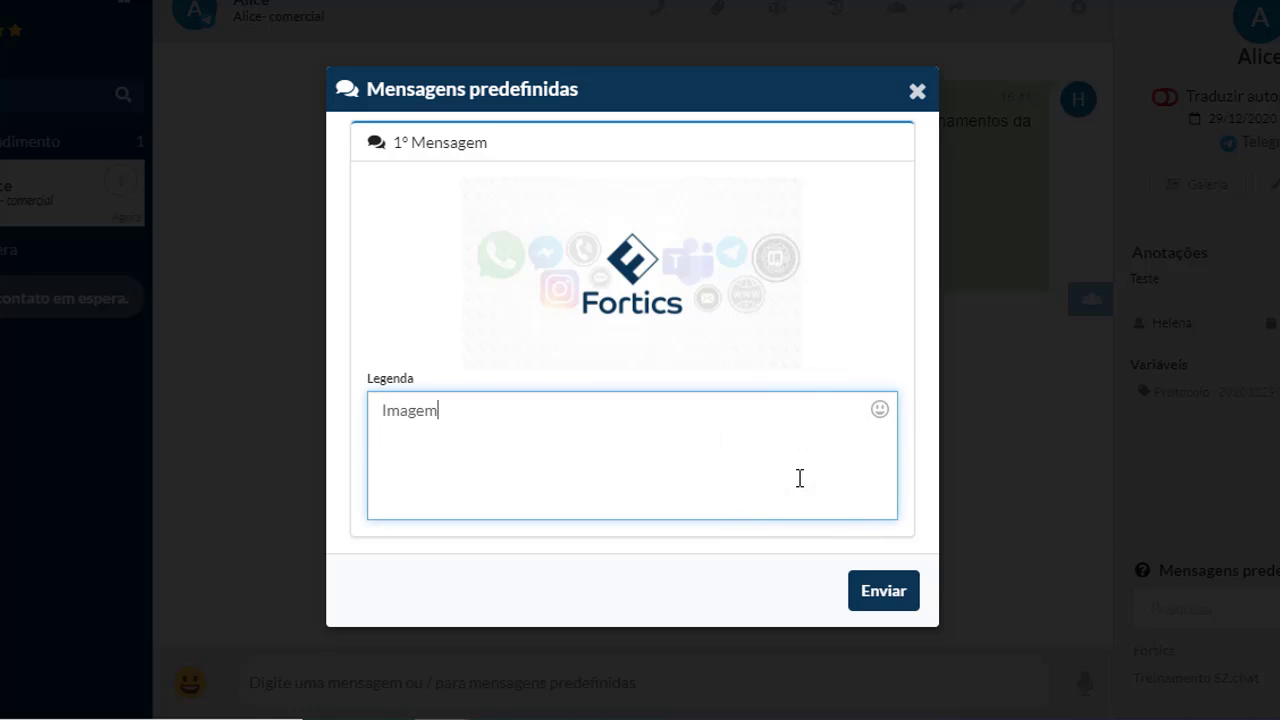
{"action": "left_click", "coordinate": [885, 596]}
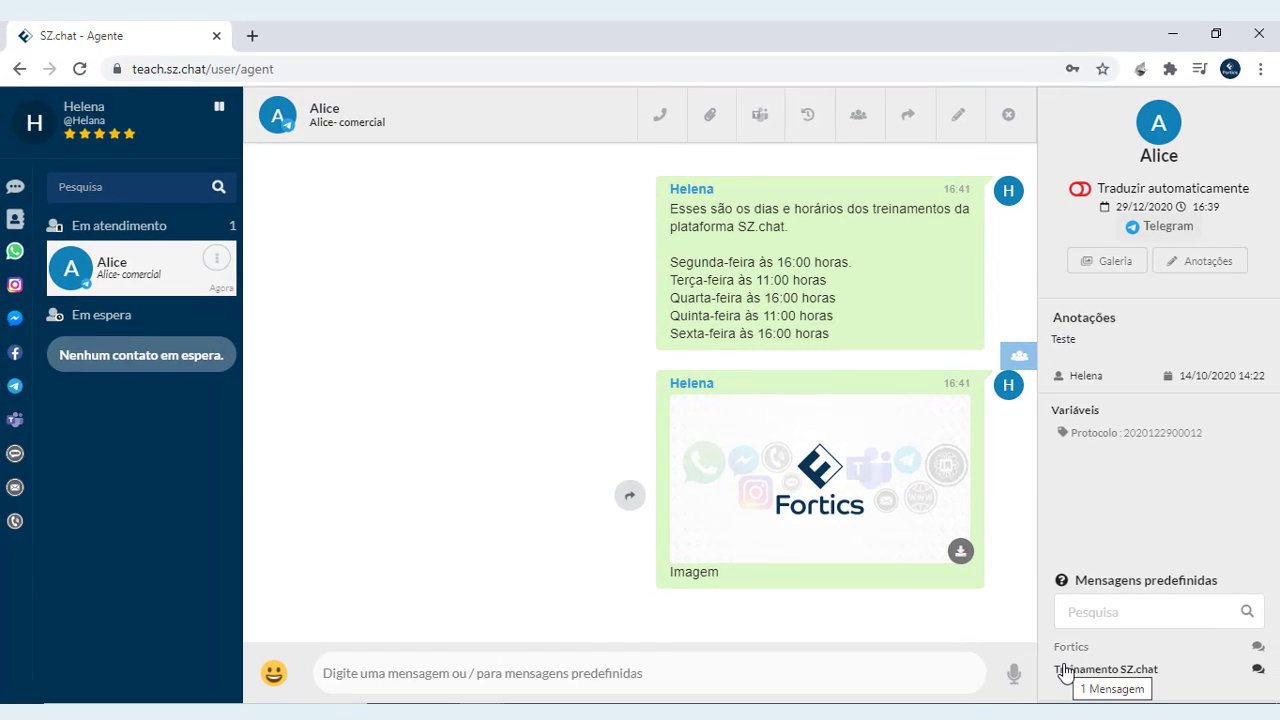
Review the Treinamento SZ.chat predefined message and close it without sending
{"action": "left_click", "coordinate": [1065, 670]}
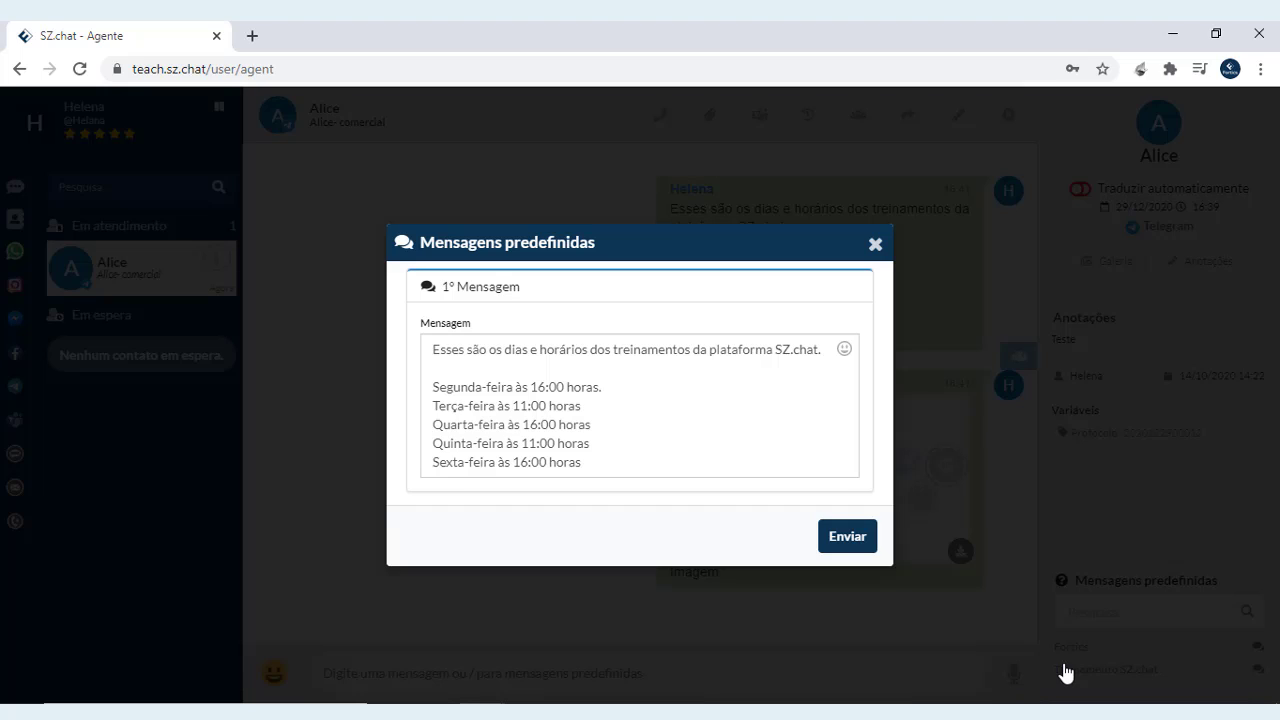
{"action": "left_click", "coordinate": [875, 246]}
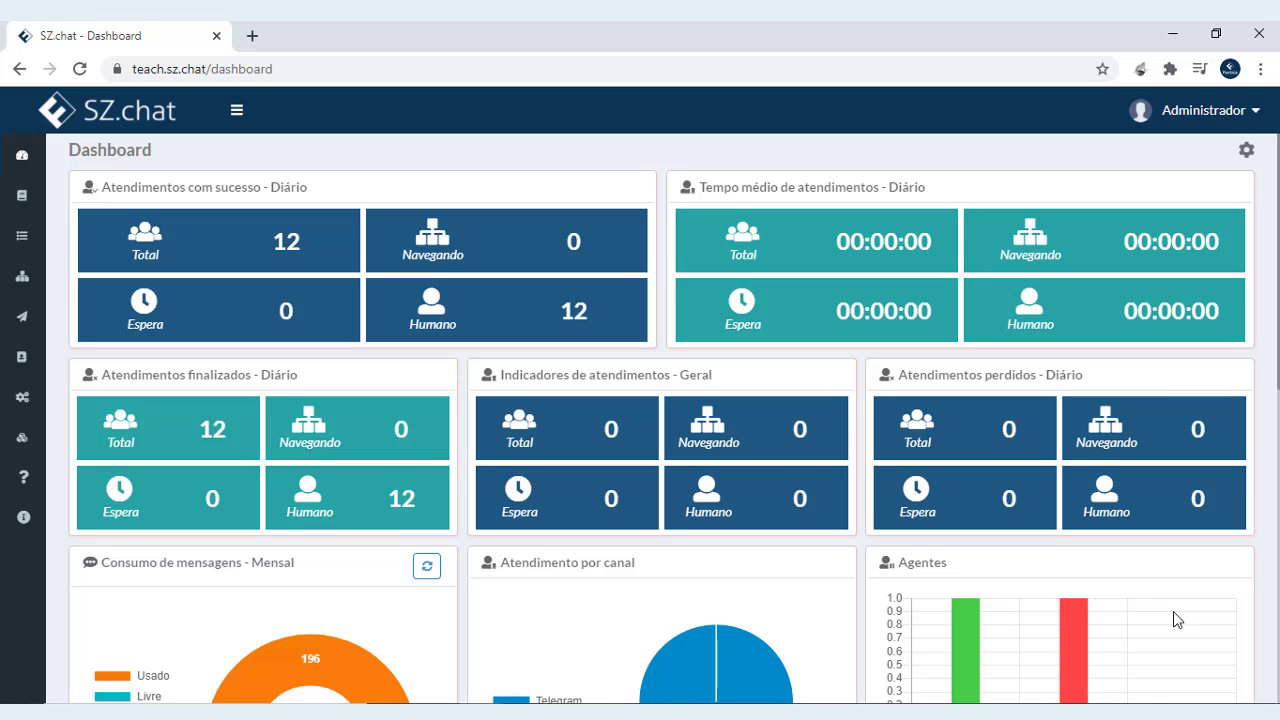
Open the list of predefined messages in the administrator's team (Equipe) settings
{"action": "left_click", "coordinate": [237, 110]}
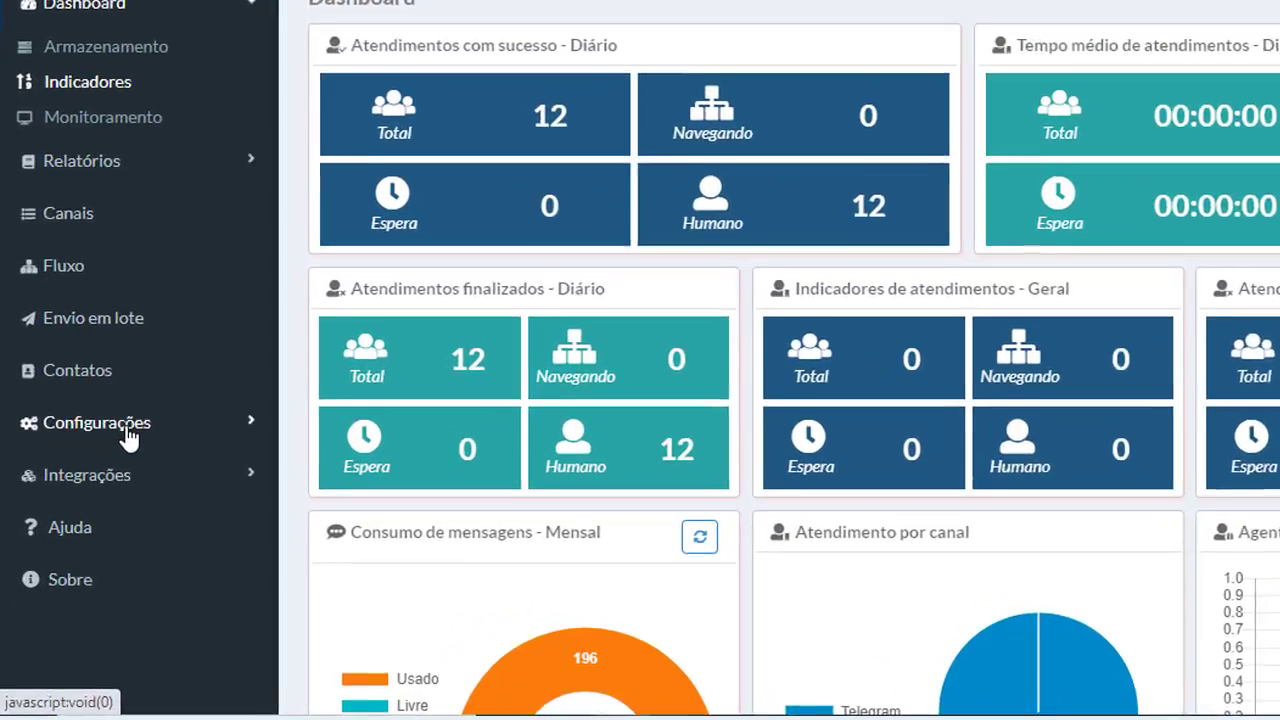
{"action": "left_click", "coordinate": [100, 481]}
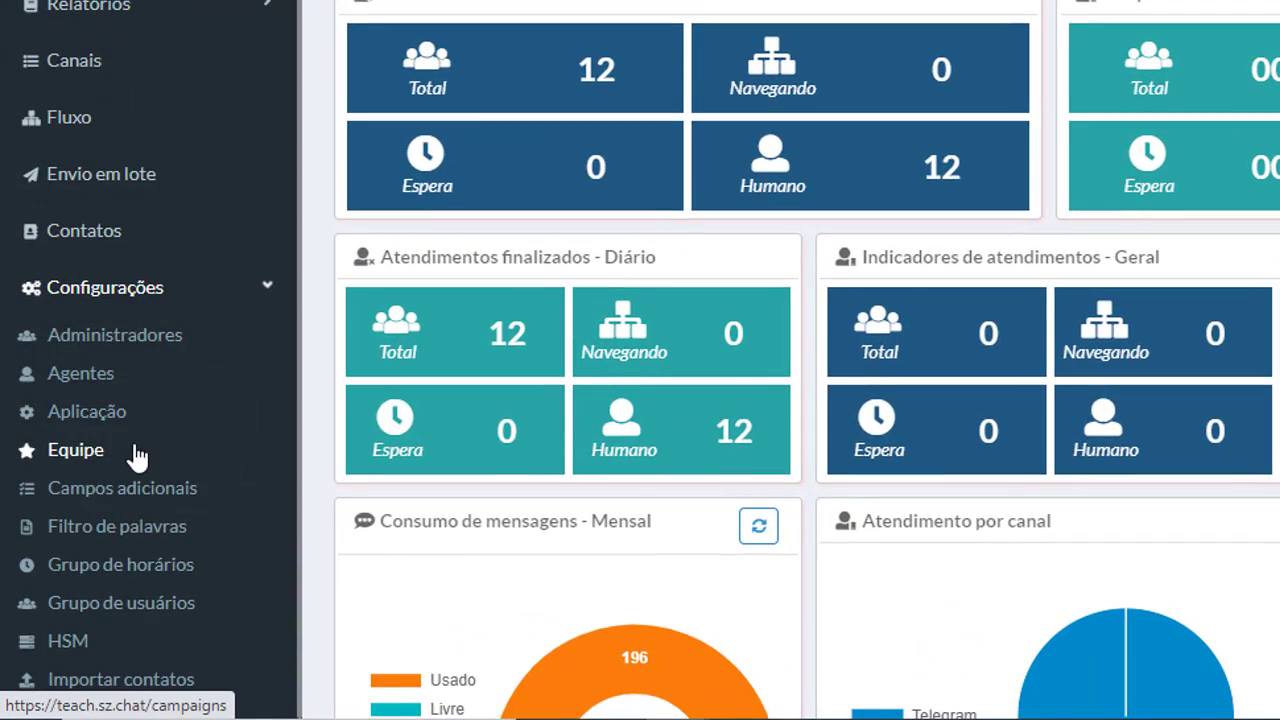
{"action": "left_click", "coordinate": [130, 450]}
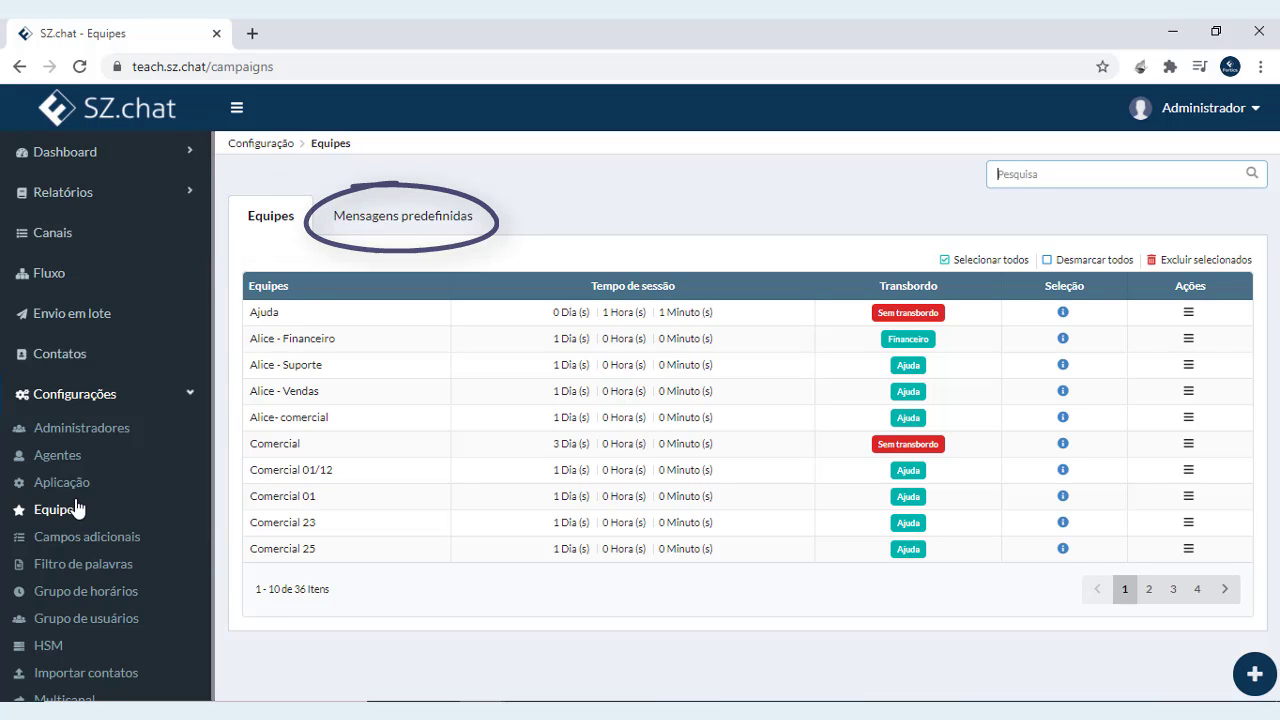
{"action": "left_click", "coordinate": [367, 227]}
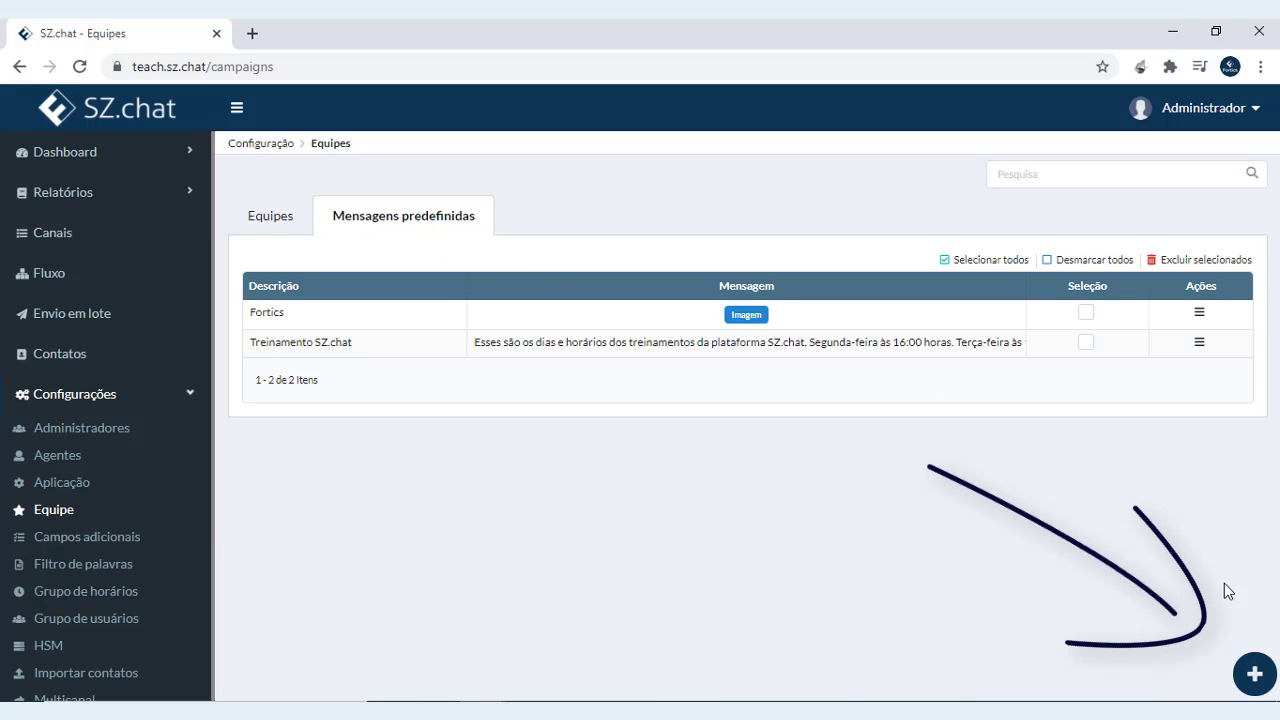
Start a new predefined message with the description "Protocolo" and the type Texto
{"action": "left_click", "coordinate": [1254, 672]}
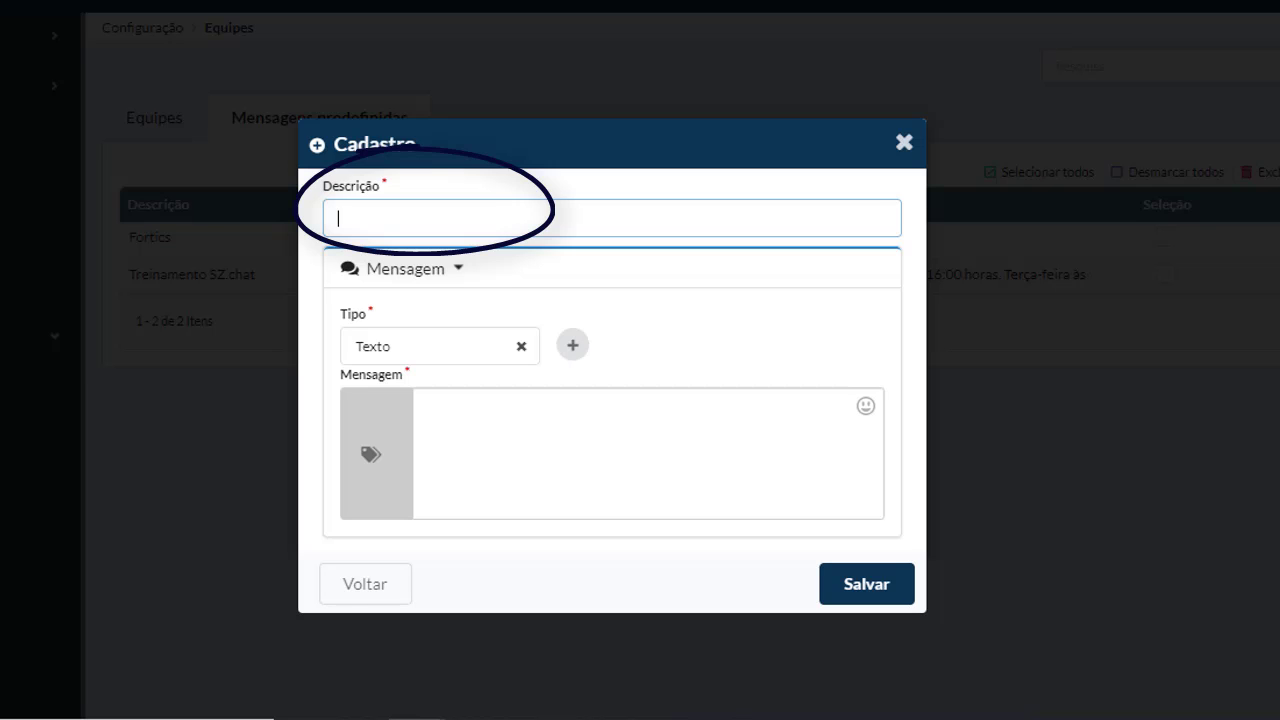
{"action": "type", "text": "Protocolo"}
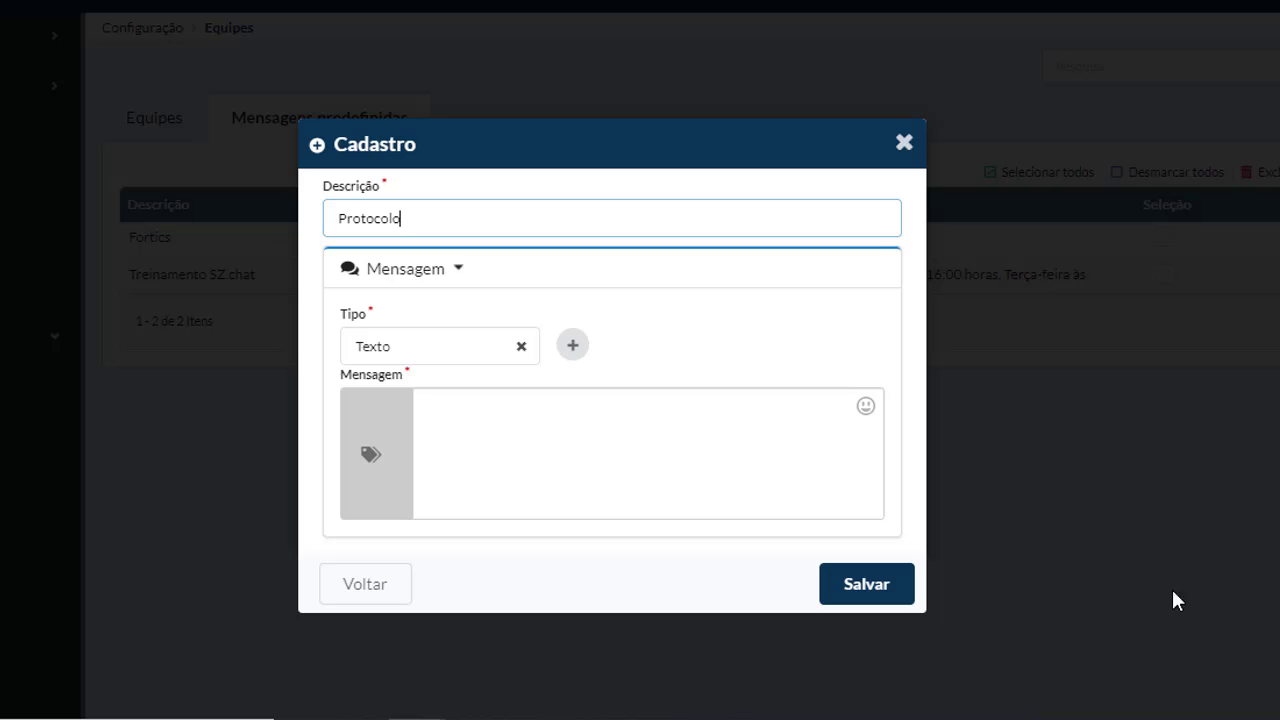
{"action": "left_click", "coordinate": [500, 358]}
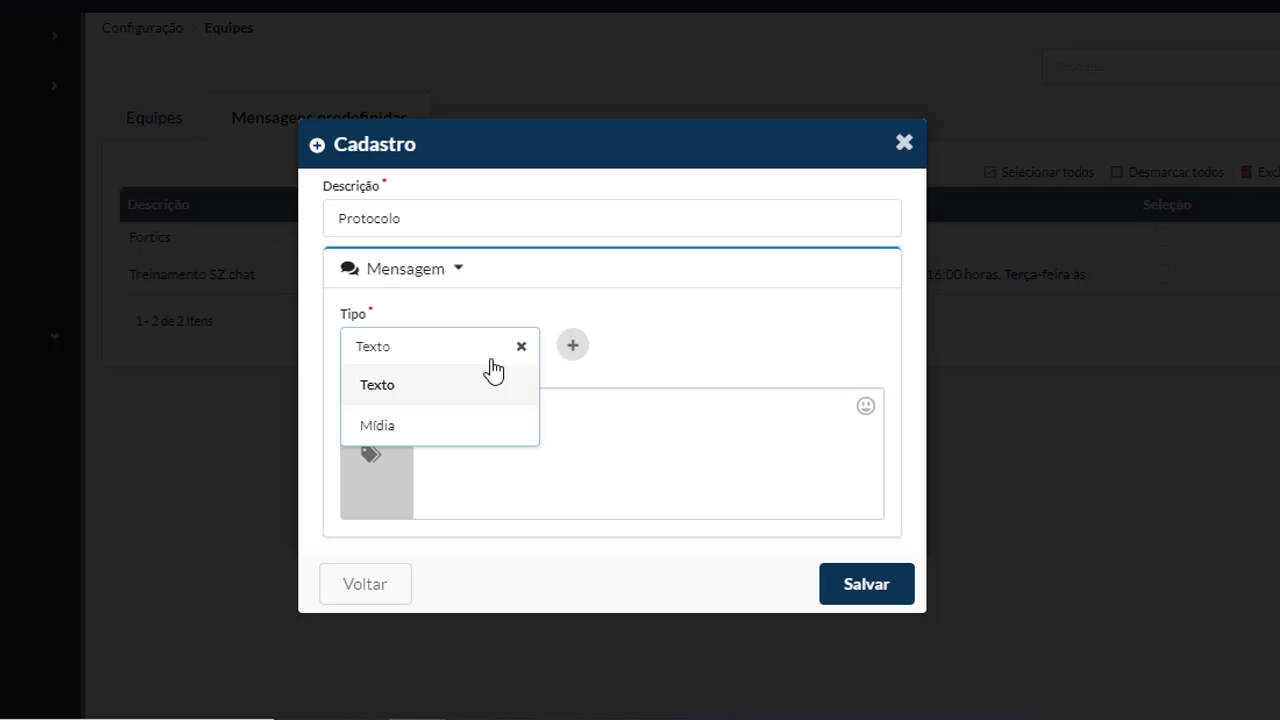
{"action": "left_click", "coordinate": [492, 382]}
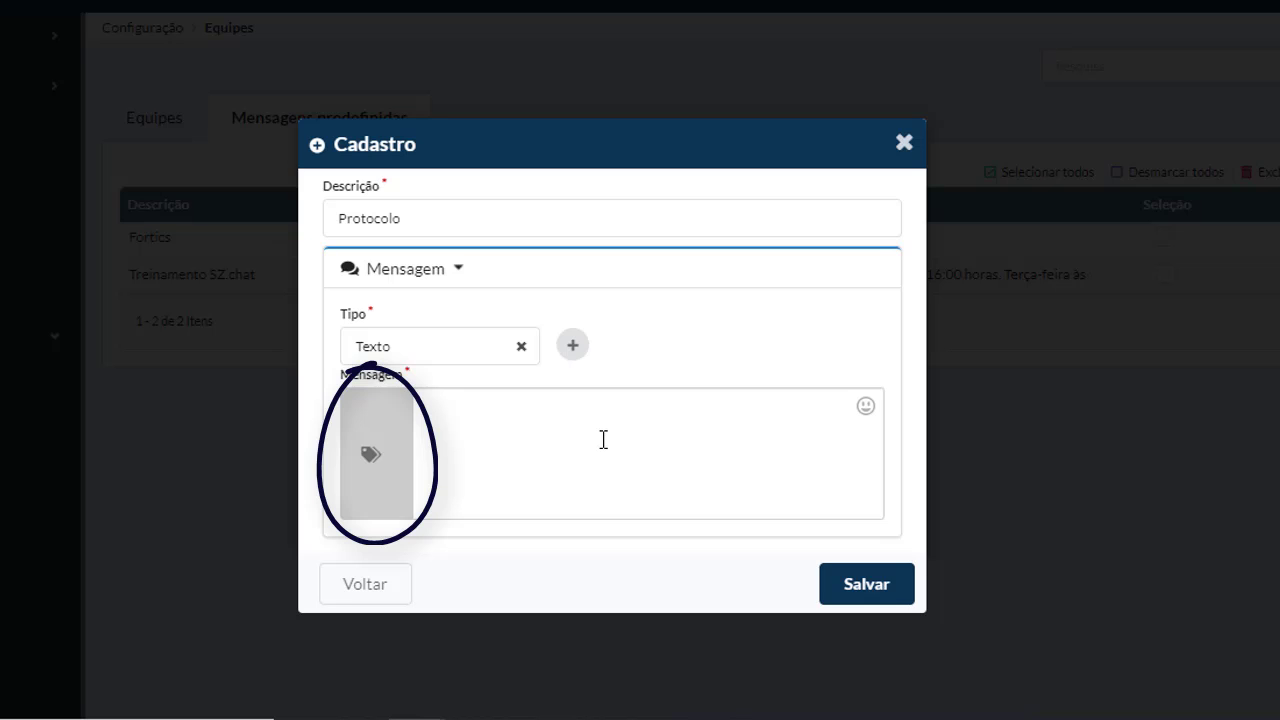
Compose the message as "{{SALUTATION}} {{NAME}}" followed by "O seu protocolo é {{PROTOCOL}}" on a new line, and save it
{"action": "left_click", "coordinate": [371, 491]}
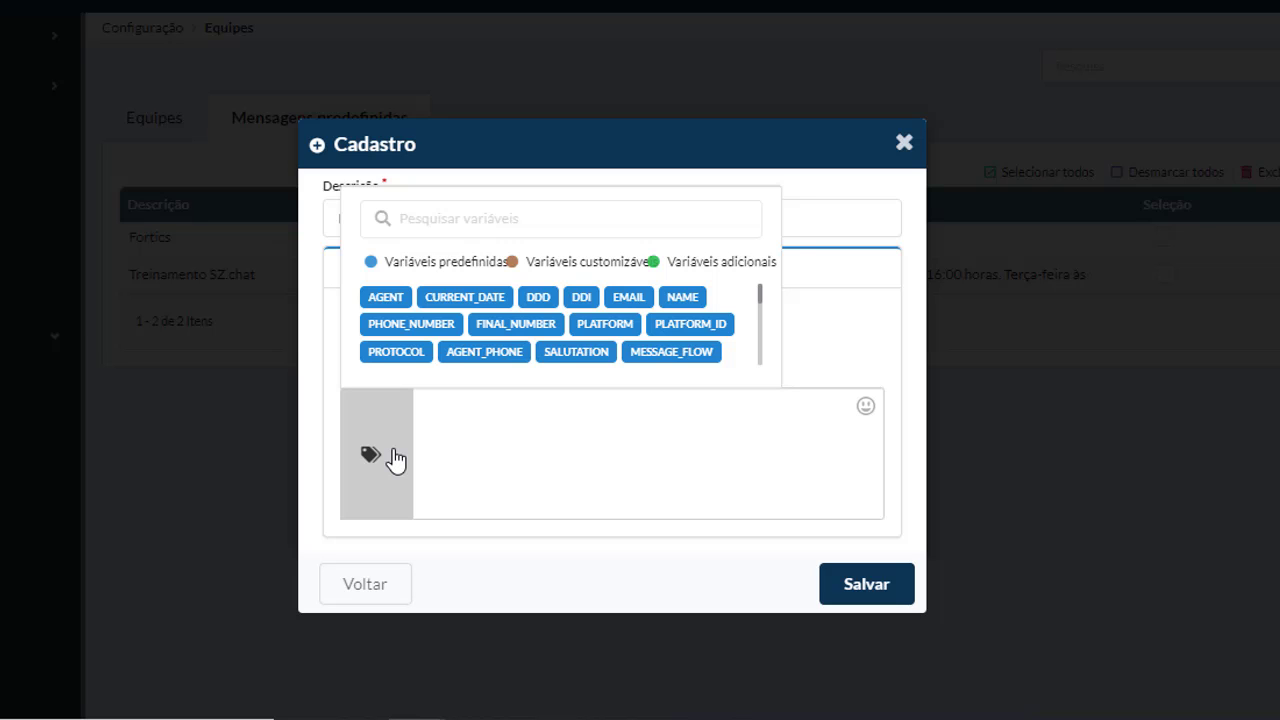
{"action": "left_click", "coordinate": [603, 353]}
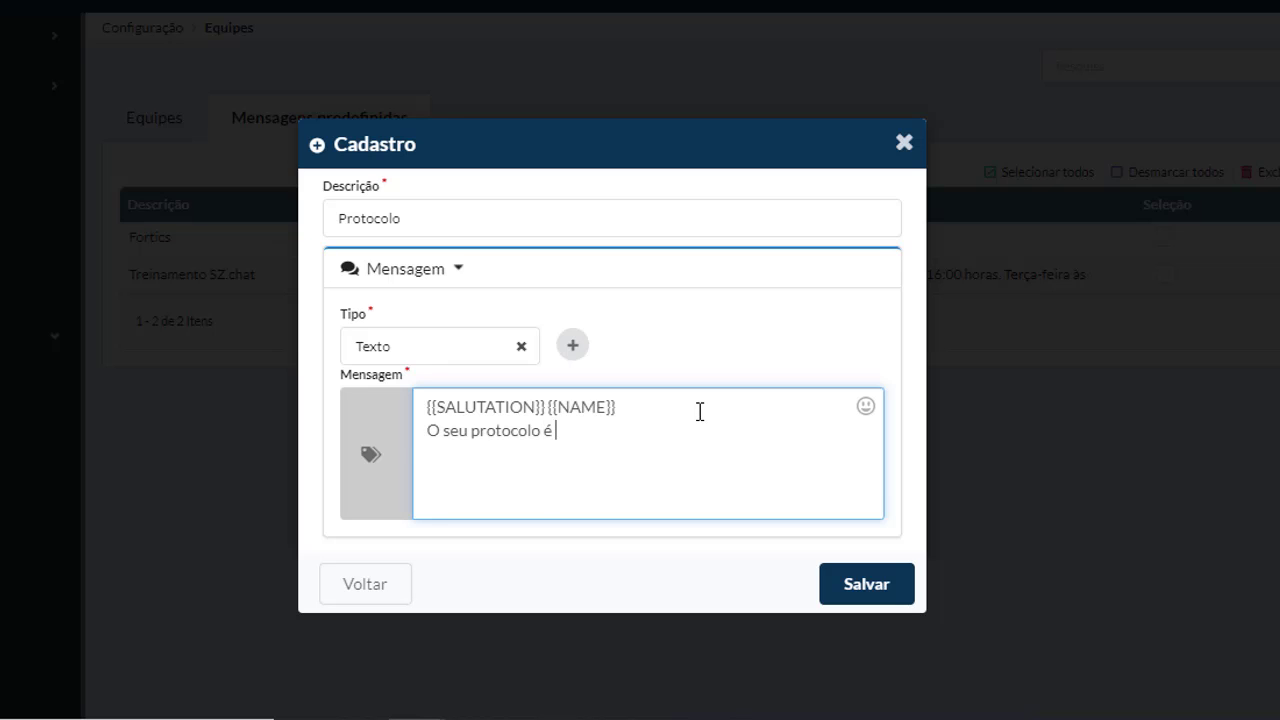
{"action": "left_click", "coordinate": [385, 448]}
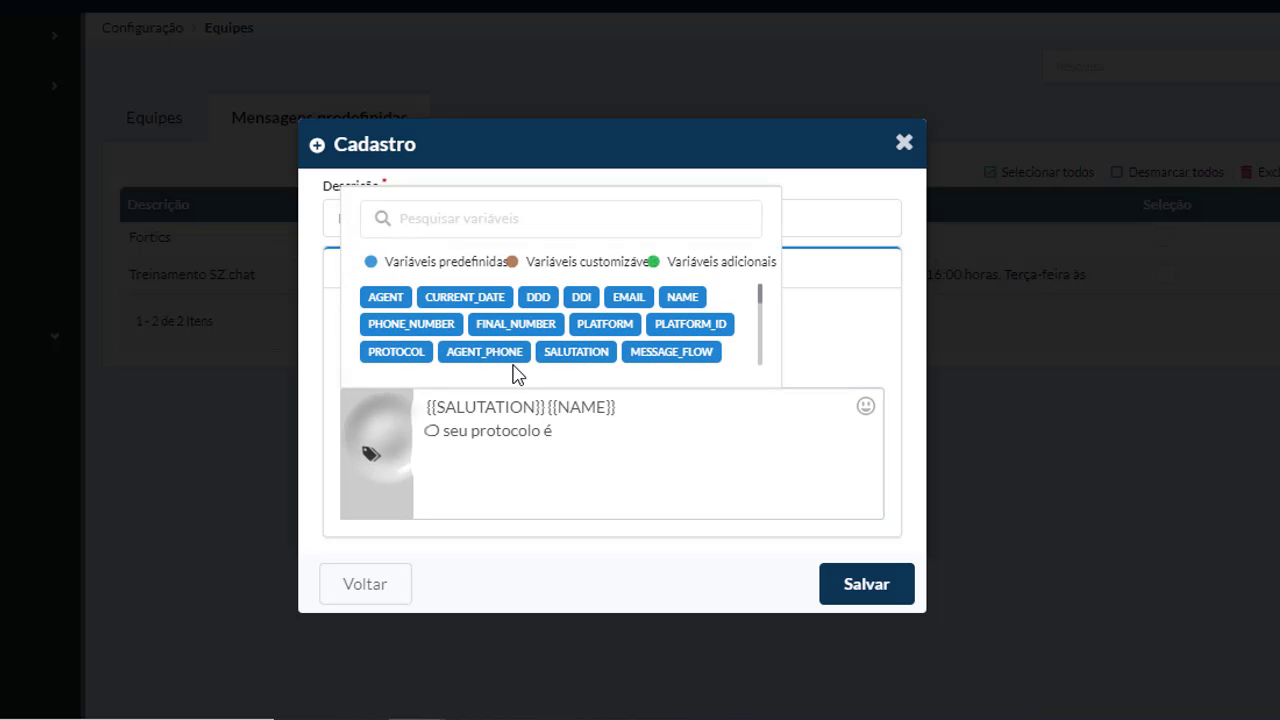
{"action": "left_click", "coordinate": [415, 354]}
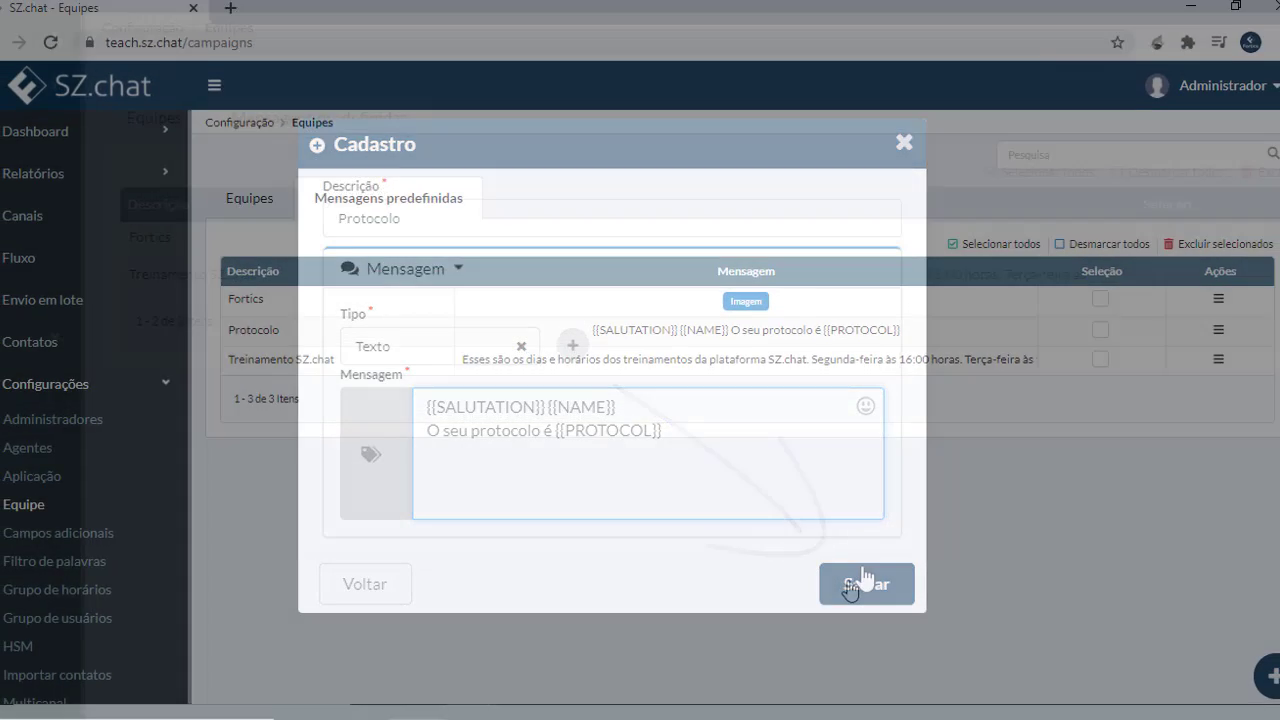
{"action": "left_click", "coordinate": [866, 584]}
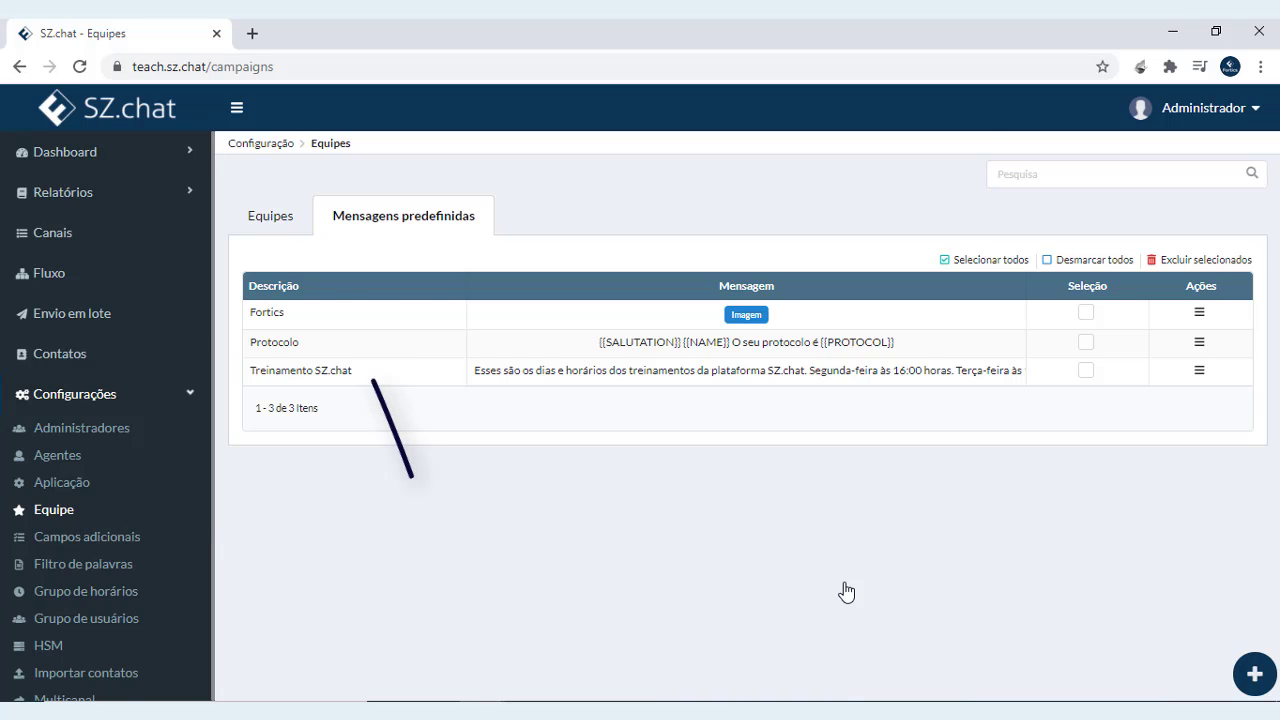
Add the Protocolo predefined message to the "Alice- comercial" team and save the team
{"action": "left_click", "coordinate": [277, 220]}
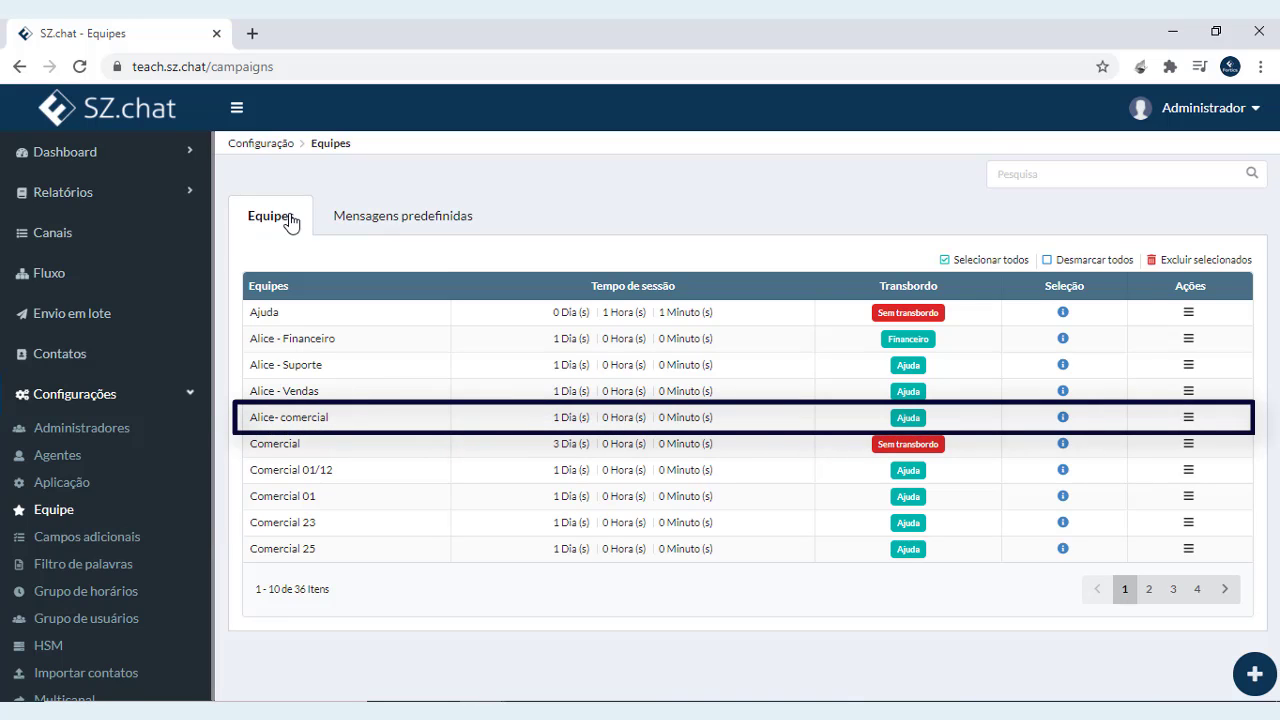
{"action": "left_click", "coordinate": [1190, 424]}
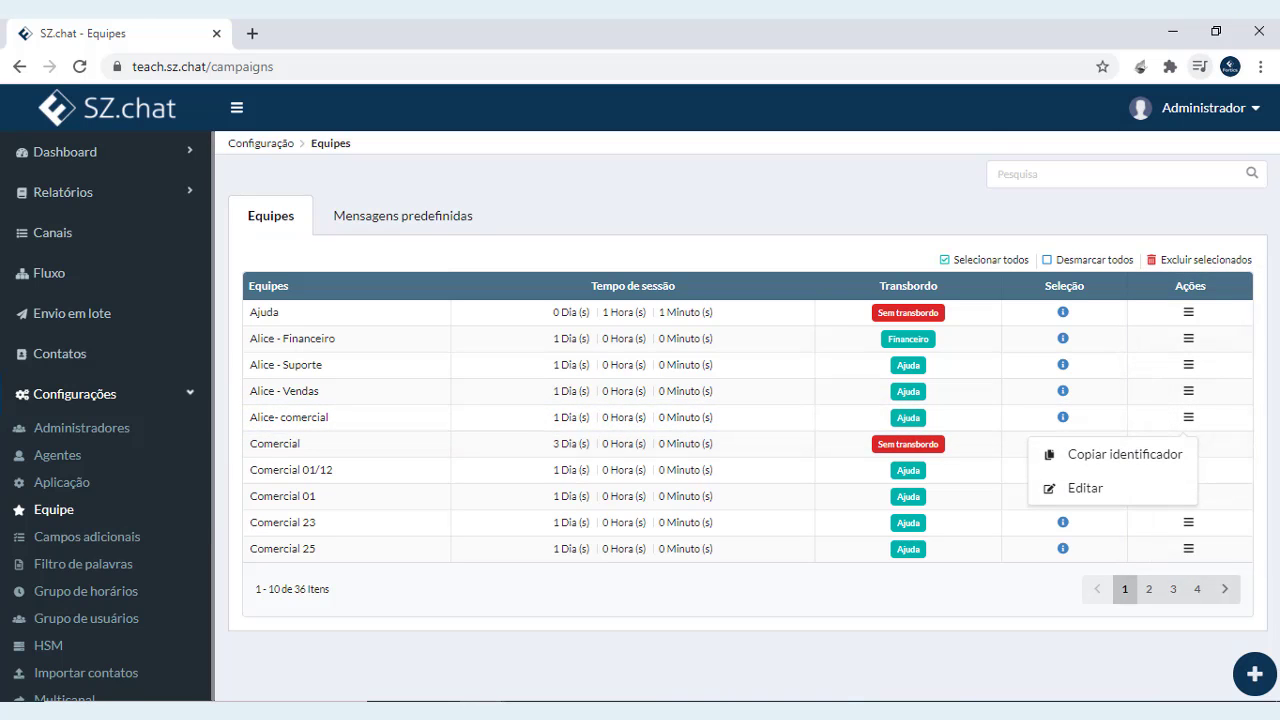
{"action": "left_click", "coordinate": [1085, 488]}
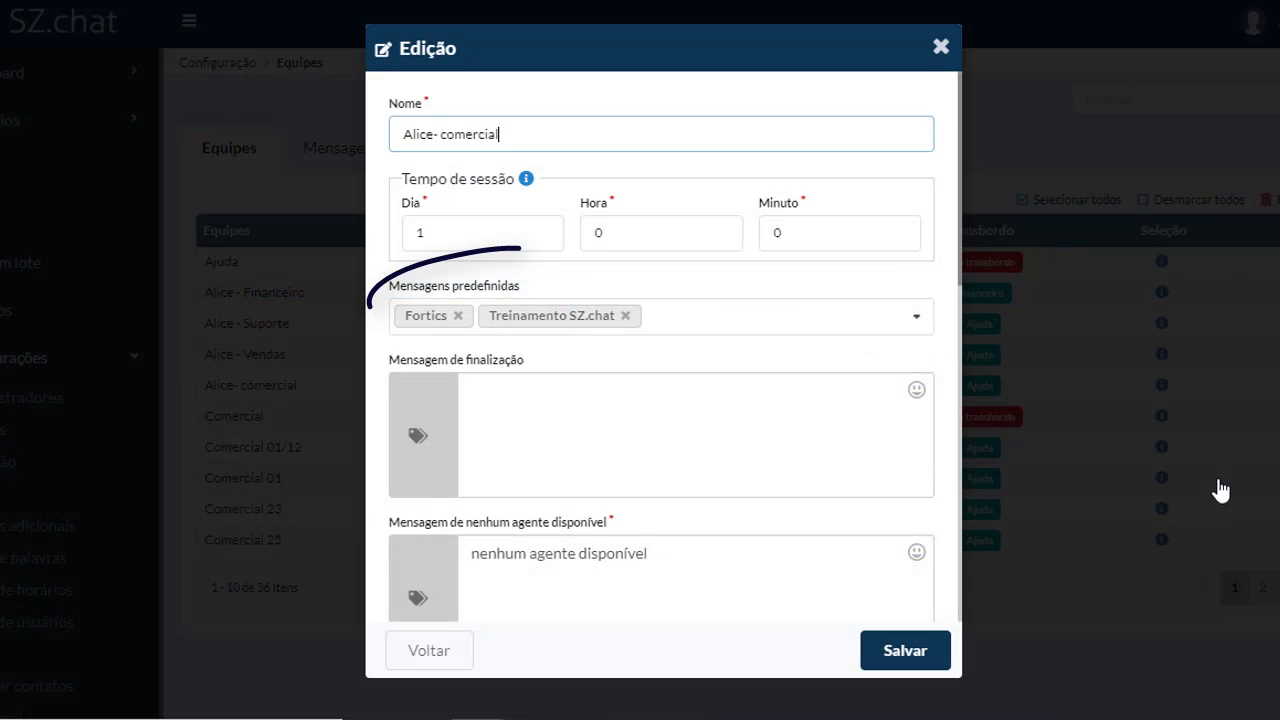
{"action": "left_click", "coordinate": [905, 328]}
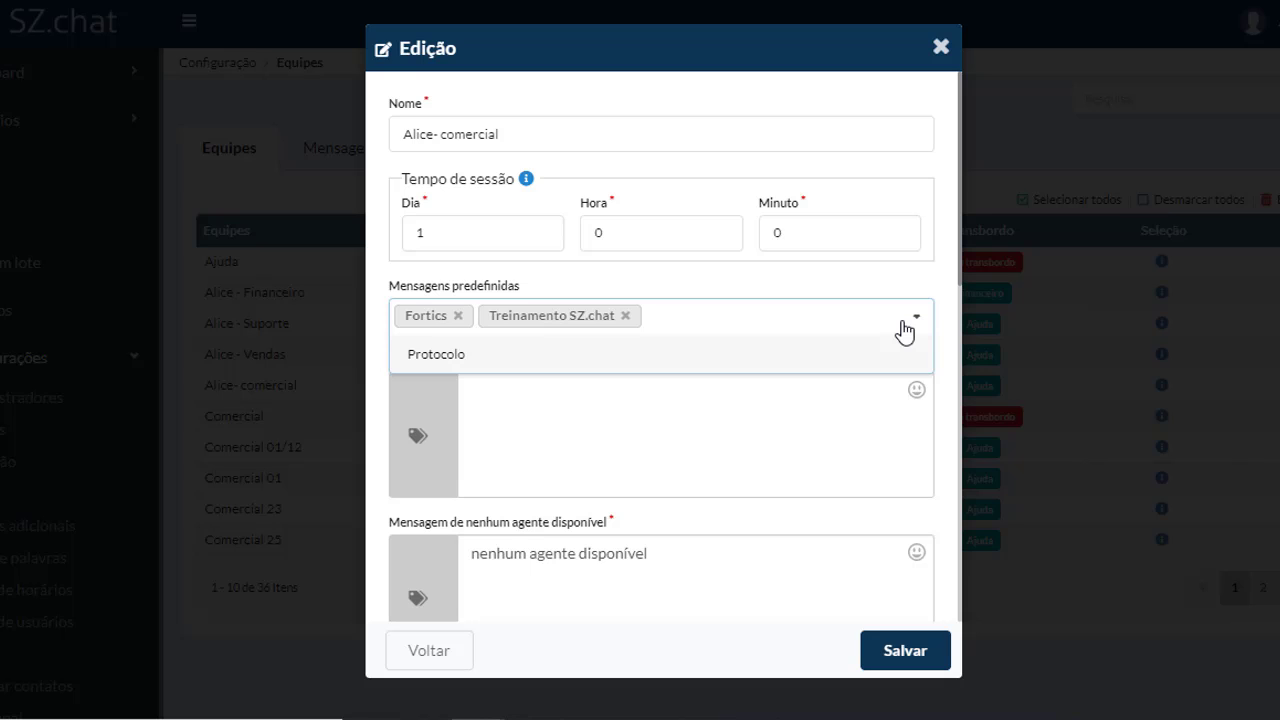
{"action": "left_click", "coordinate": [893, 362]}
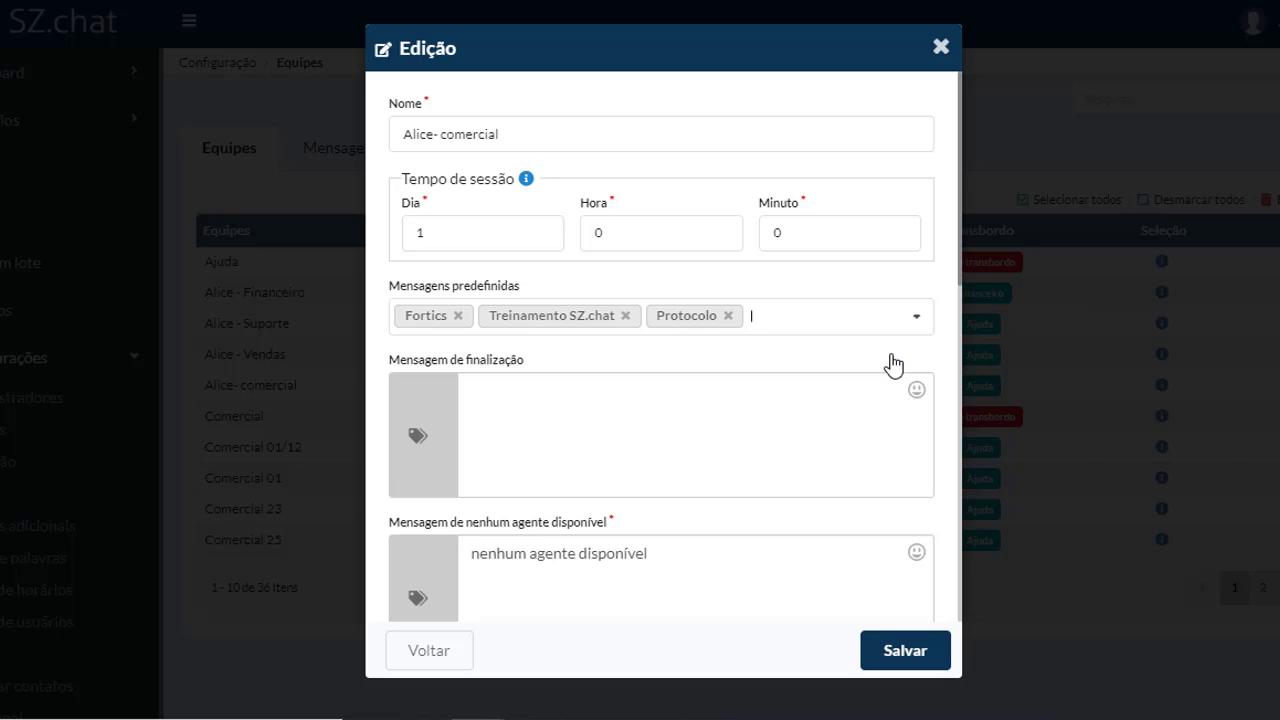
{"action": "left_click", "coordinate": [905, 651]}
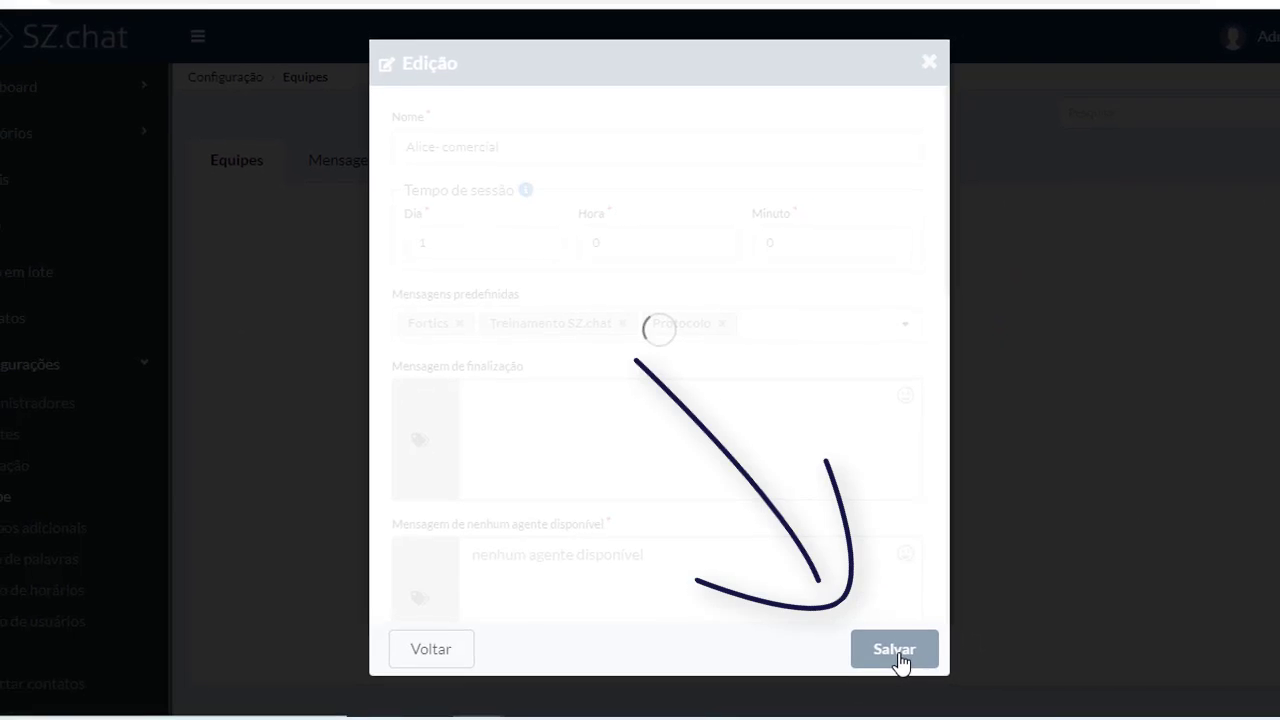